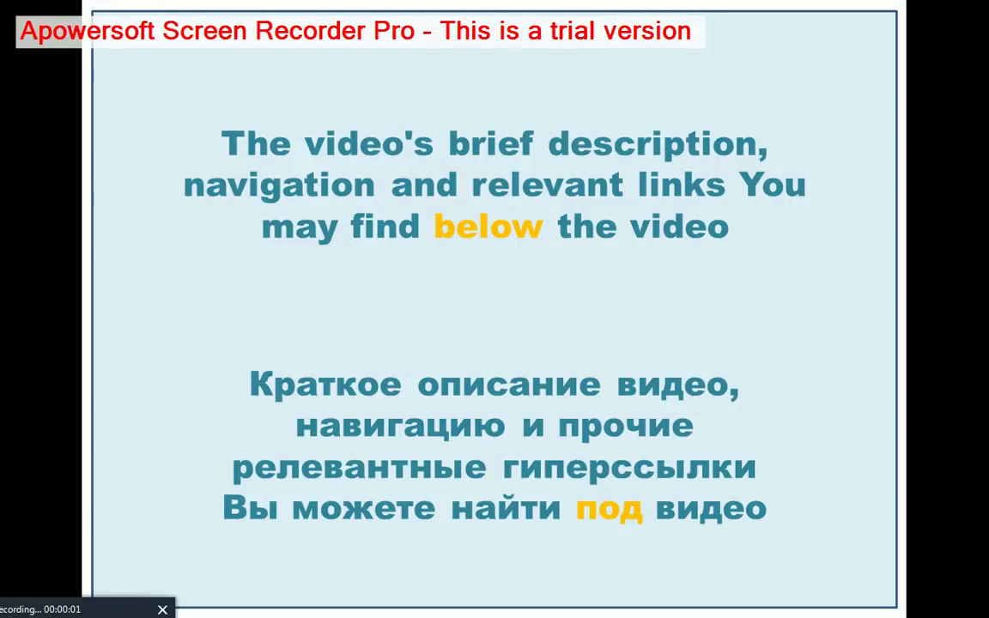
- Switch from the full-screen intro slide to the Excel workbook of UNIANOVA output
key(alt+Tab)
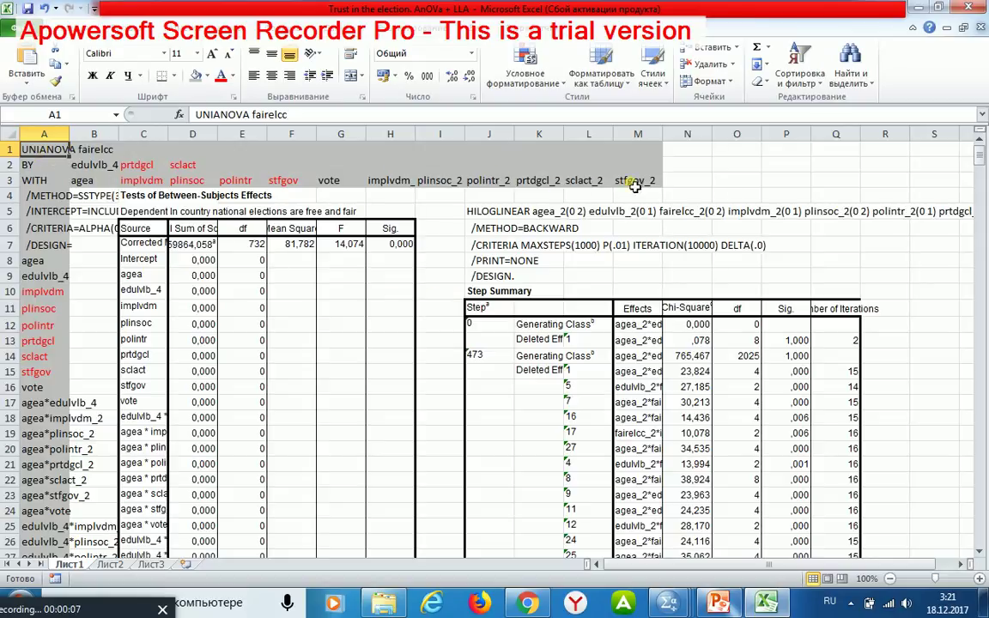
drag(44, 150, 637, 183)
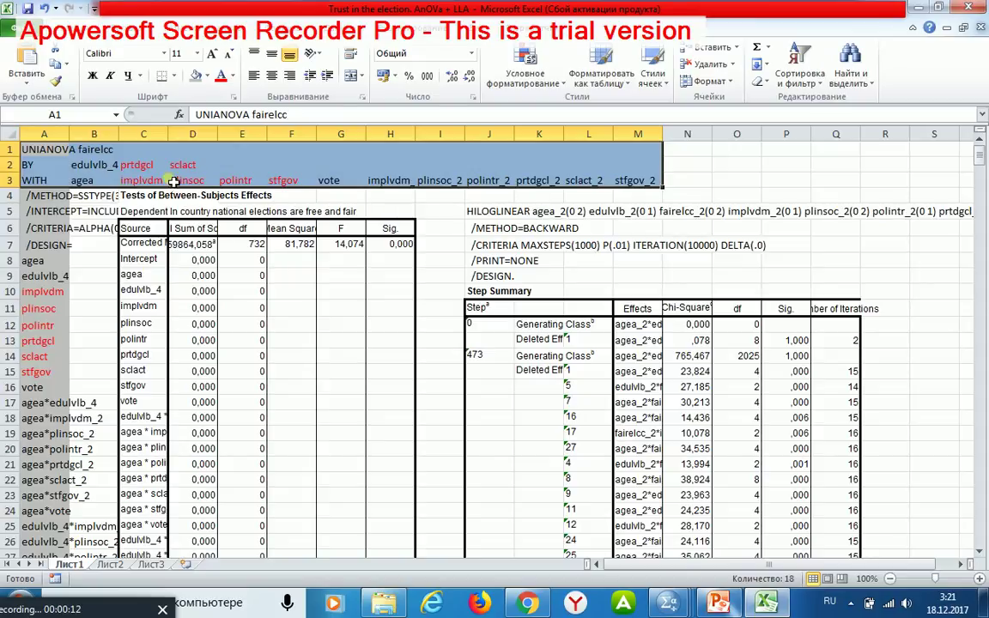
click(57, 196)
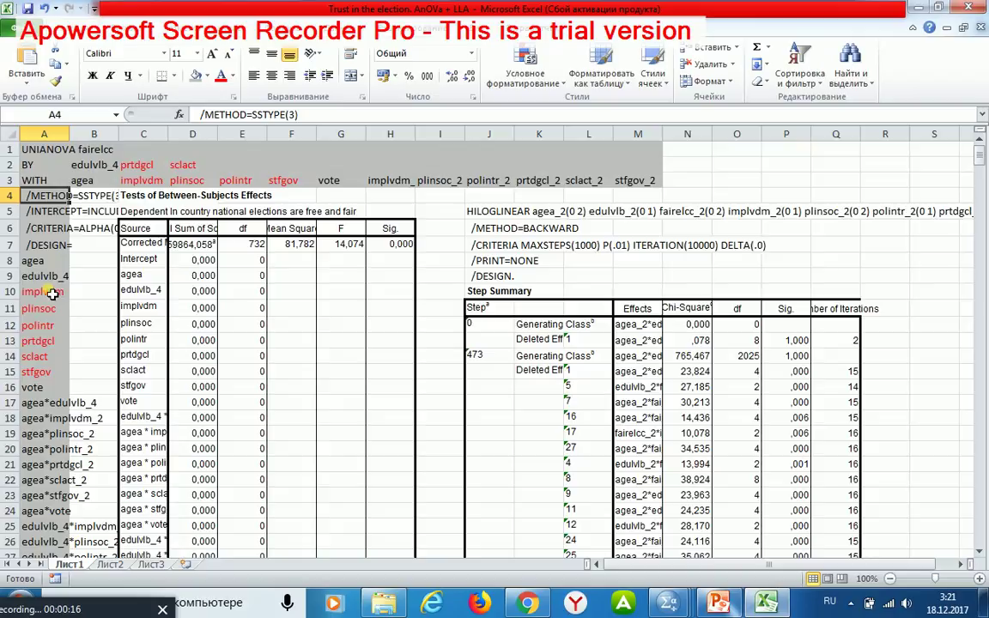
click(41, 407)
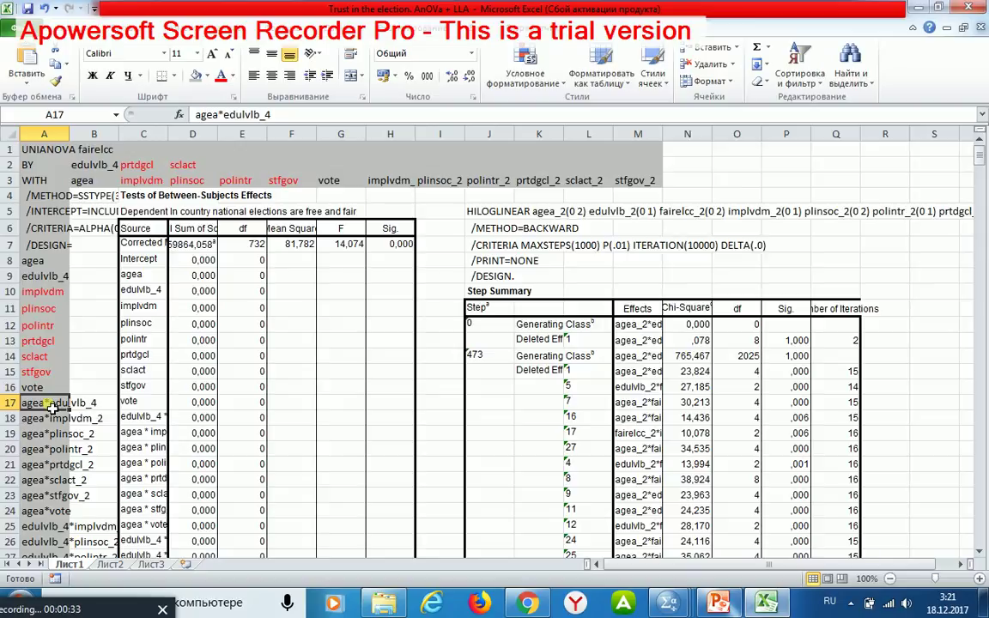
- Jump down column C to the table footnote showing R Squared = ,377 (Adjusted ,350)
click(129, 401)
key(ctrl+Down)
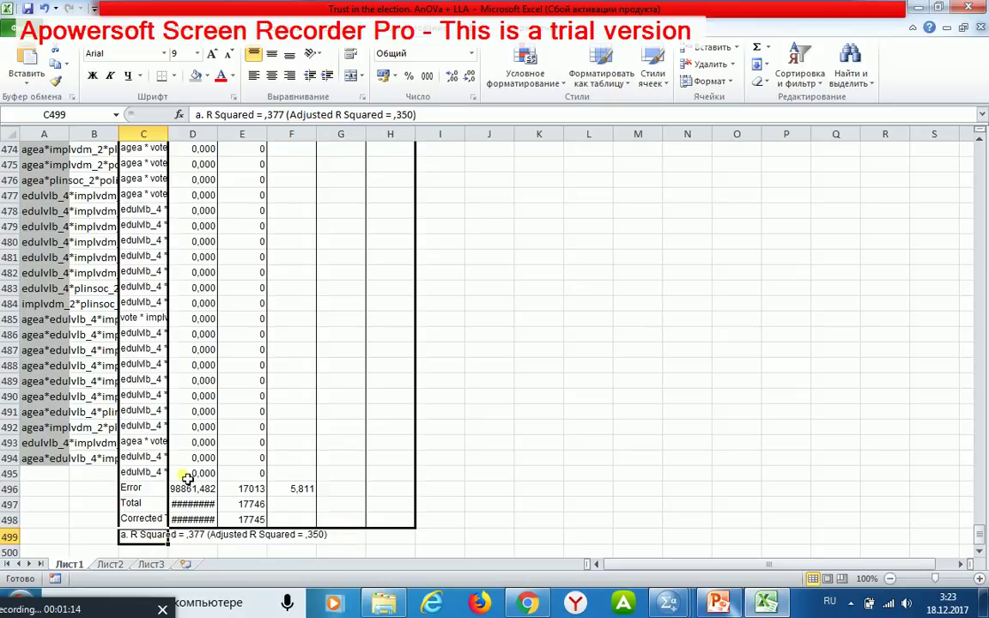
- Select the column C effect names from agea (C9) down to the last interaction row
click(137, 474)
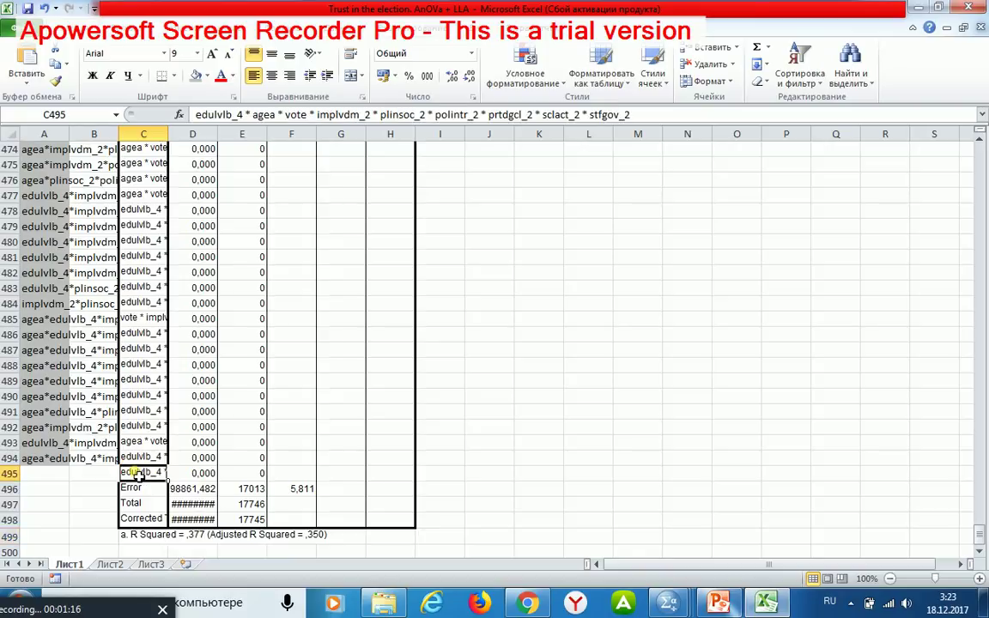
key(ctrl+shift+Up)
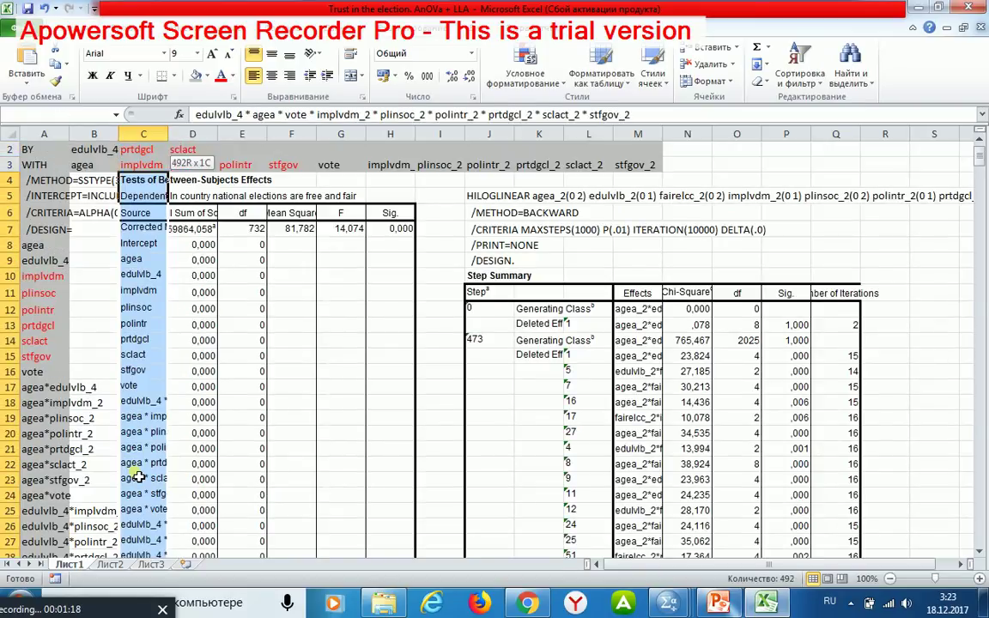
key(shift+Down)
key(shift+Down)
key(shift+Down)
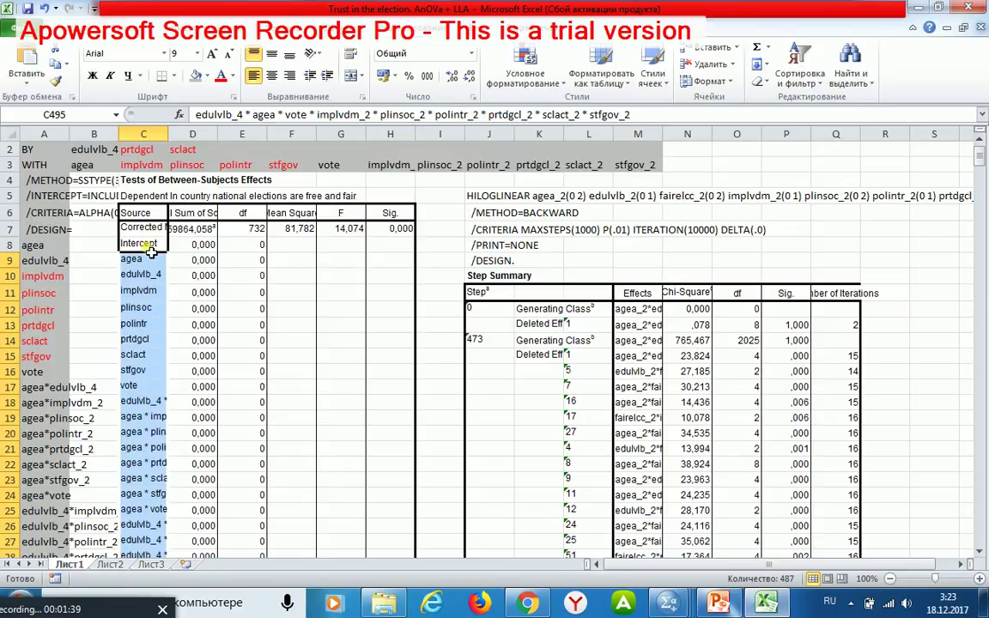
- Scroll down column D from D10 to confirm every effect shows sum of squares 0,000 with df 0
click(197, 275)
key(Up)
key(Down)
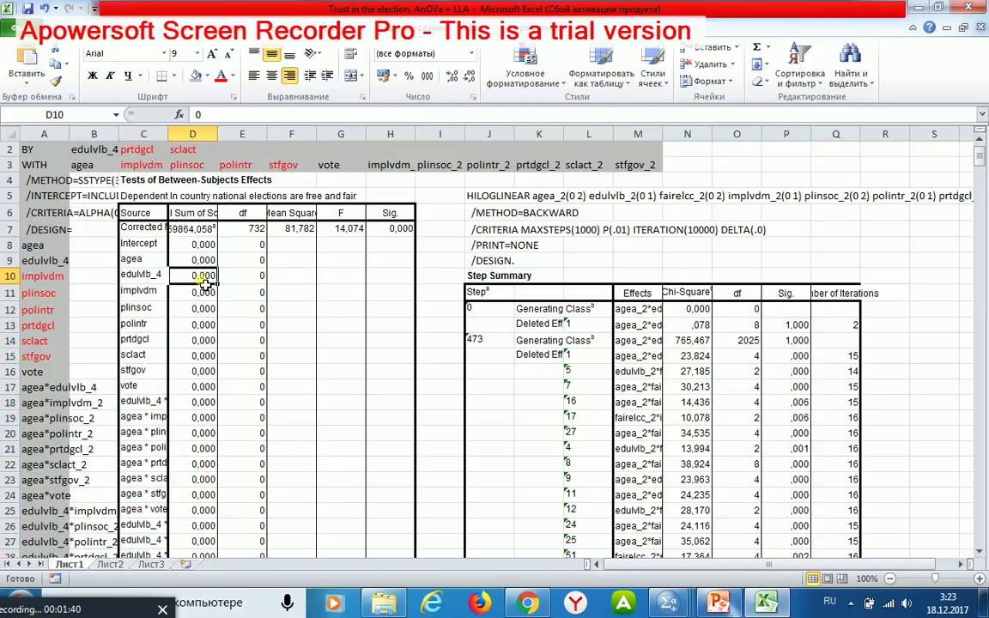
key(Down)
key(Down)
key(Down)
key(Down)
key(Down)
key(Down)
key(Down)
key(Down)
key(Down)
key(Down)
key(Down)
key(Down)
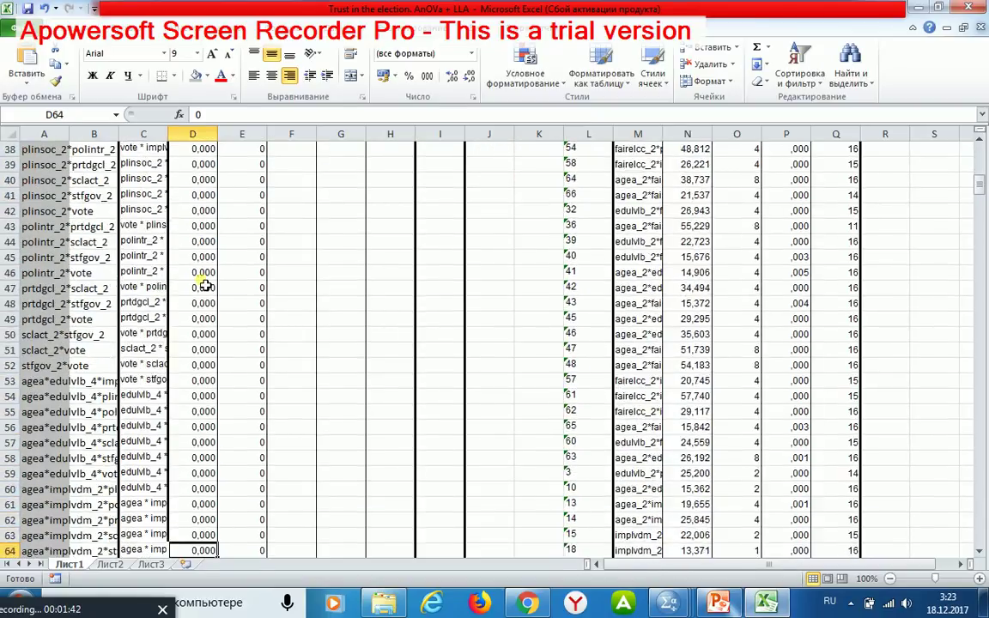
key(Down)
key(Down)
key(Down)
key(Down)
key(Down)
key(Down)
key(Down)
key(Down)
key(Down)
key(Down)
key(Down)
key(Down)
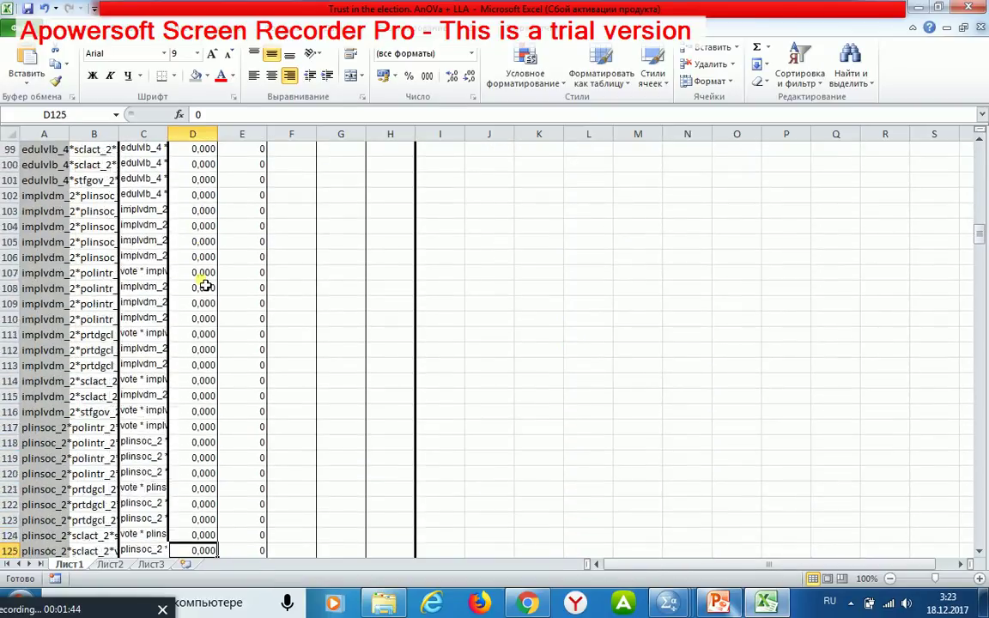
key(Down)
key(Down)
key(Down)
key(Down)
key(Down)
key(Down)
key(Down)
key(Down)
key(Down)
key(Down)
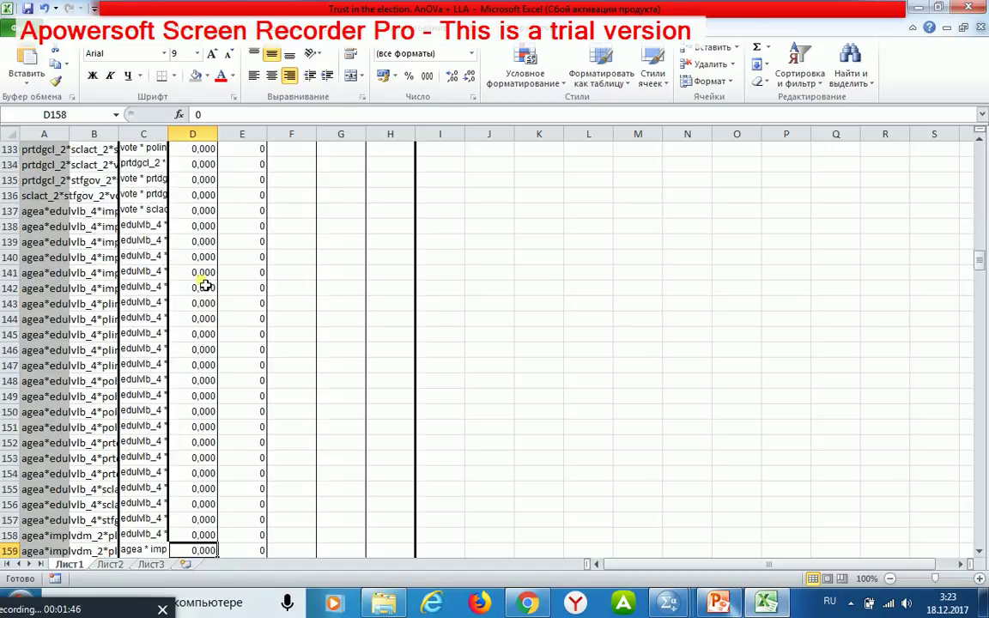
key(Down)
key(Down)
key(Down)
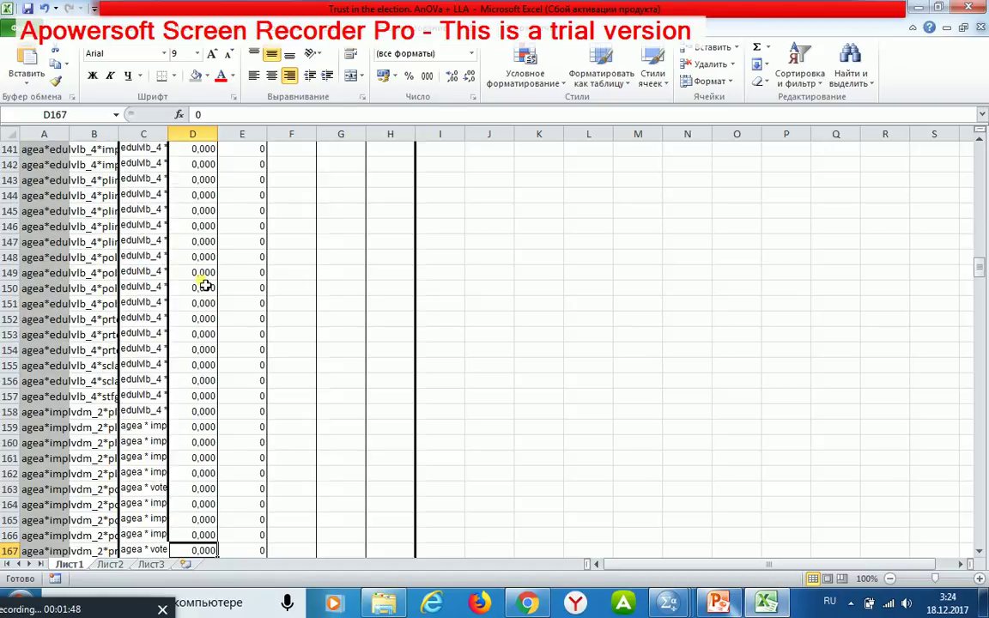